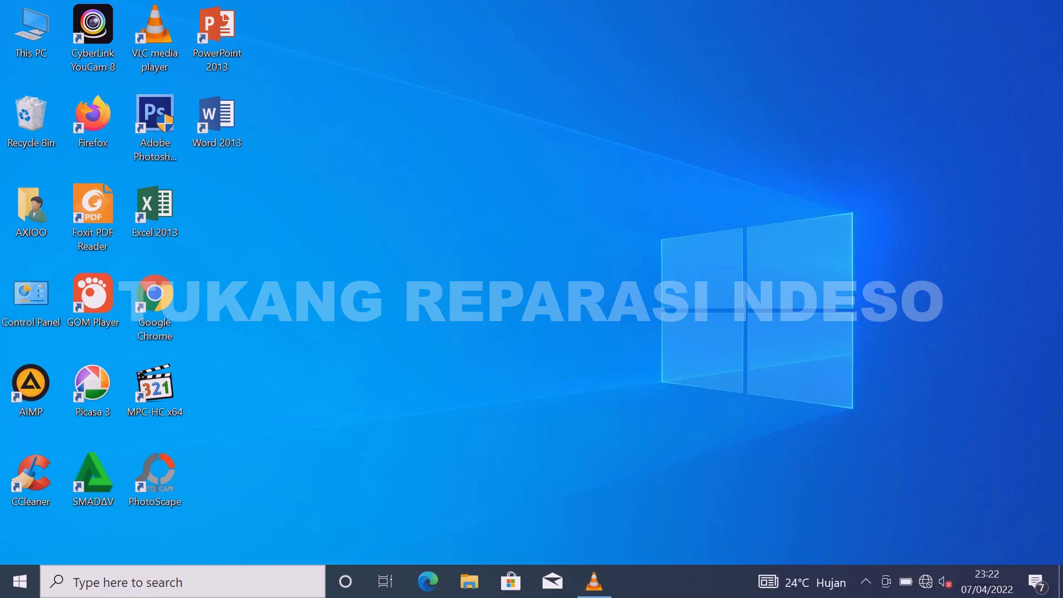
Check the audio output status and review the devices lacking drivers in Device Manager, closing Computer Management when done
mouse_move(945, 581)
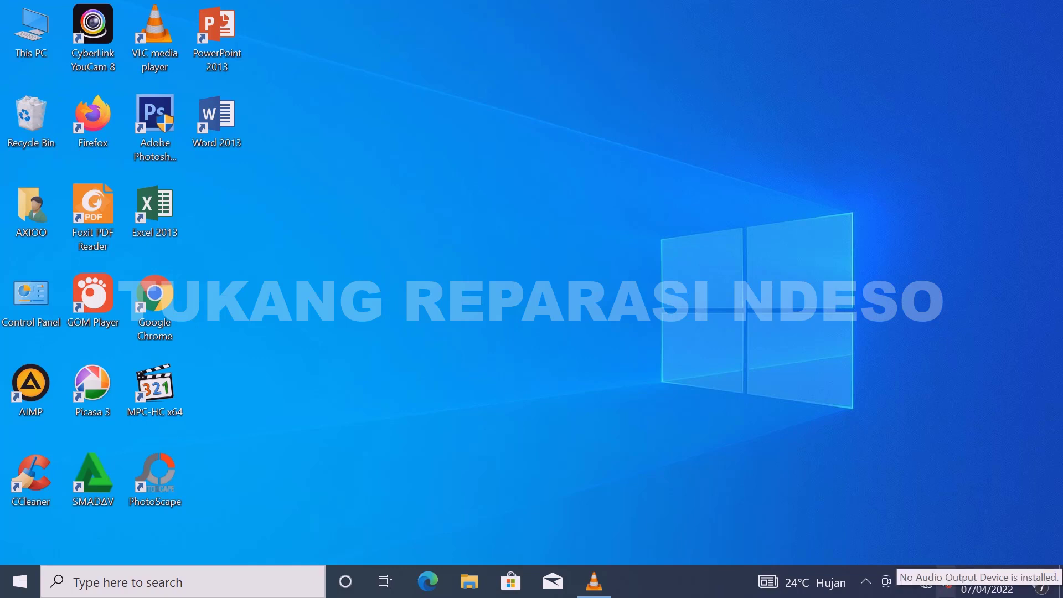
right_click(41, 31)
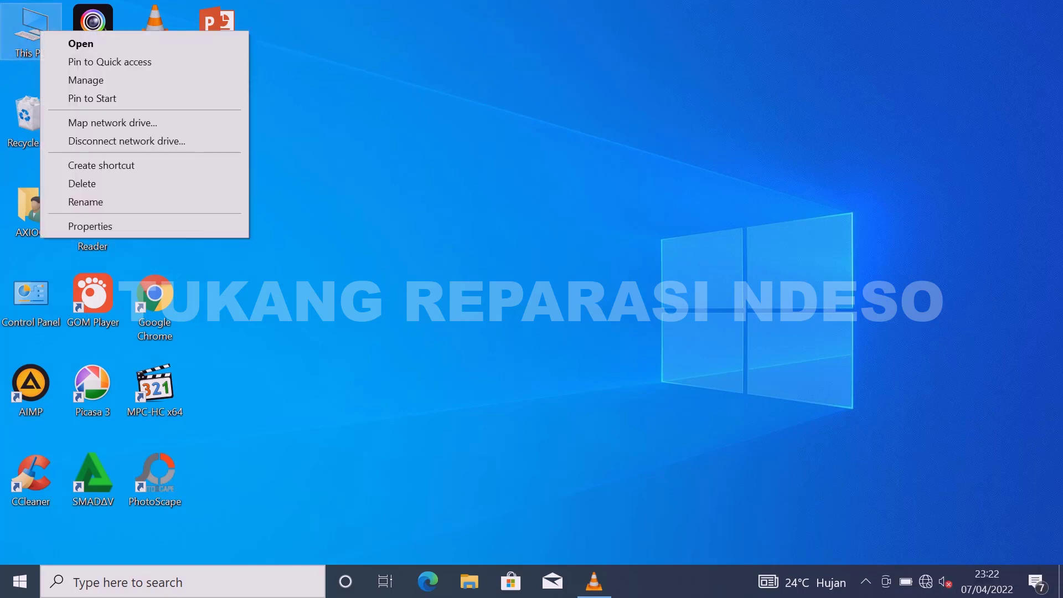
left_click(86, 79)
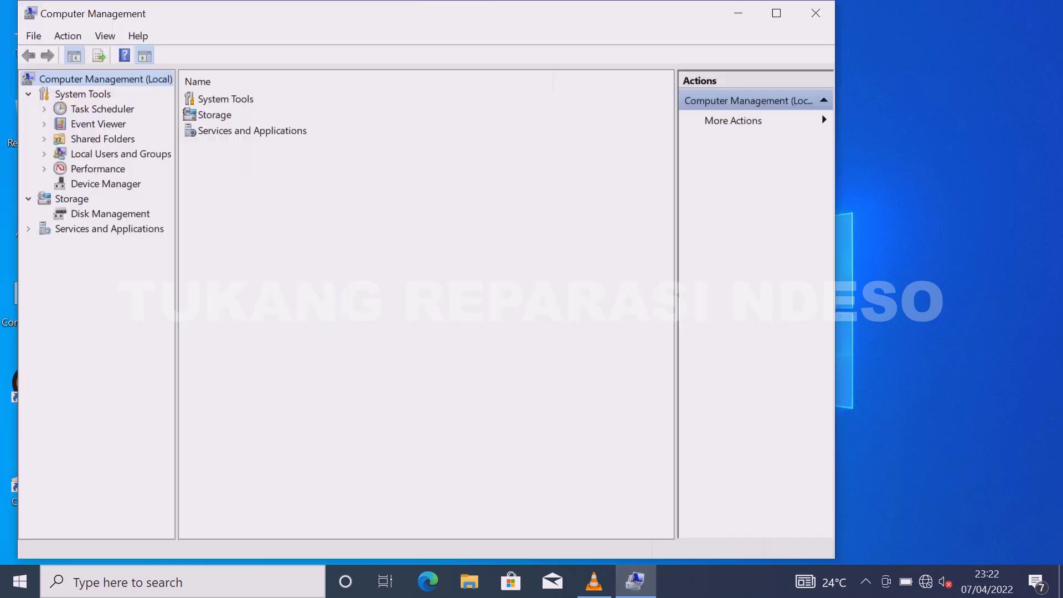
left_click(105, 183)
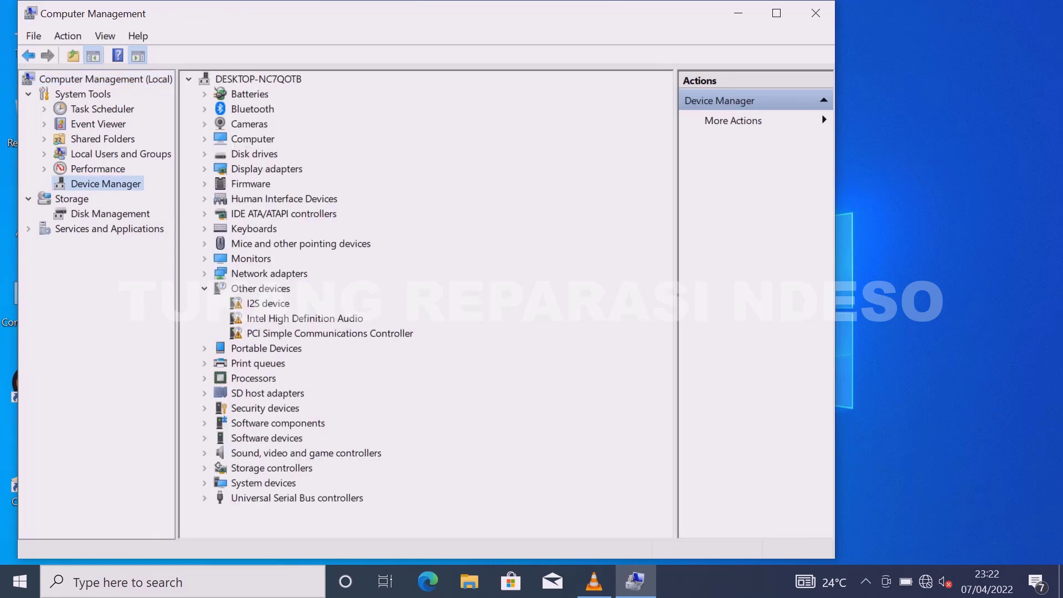
left_click(815, 13)
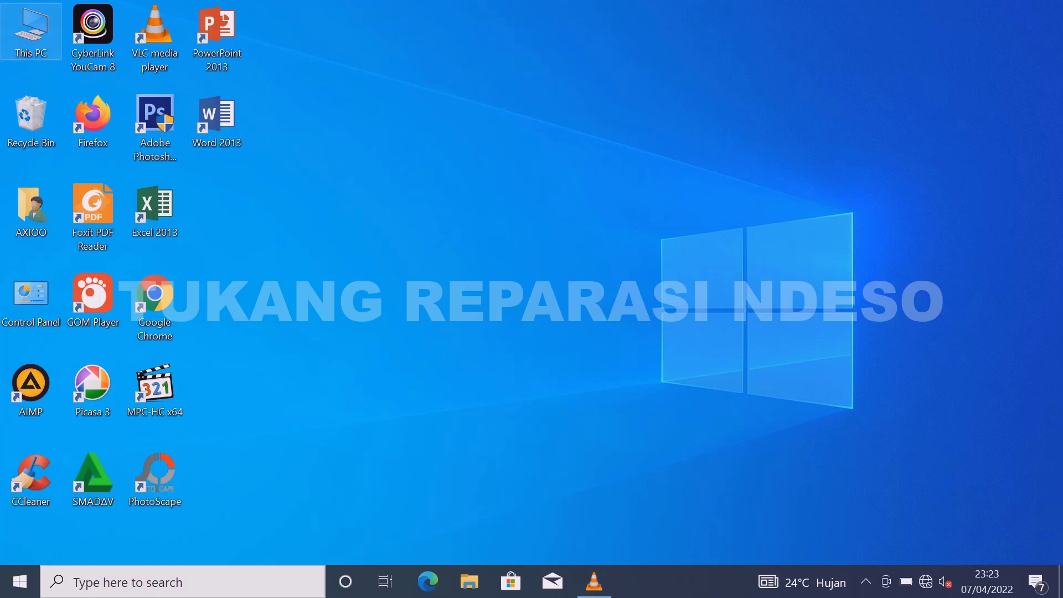
Open the Audio_Realtek_6.0.8996.1_W10x64 archive from USB Drive (E:)
double_click(31, 31)
double_click(443, 438)
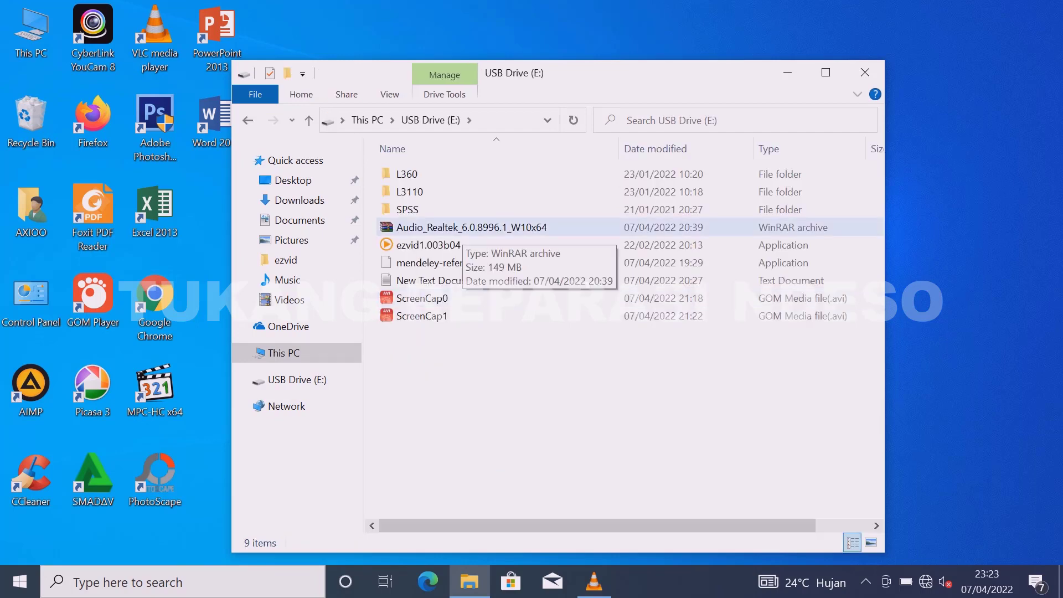
left_click(454, 227)
key("Return")
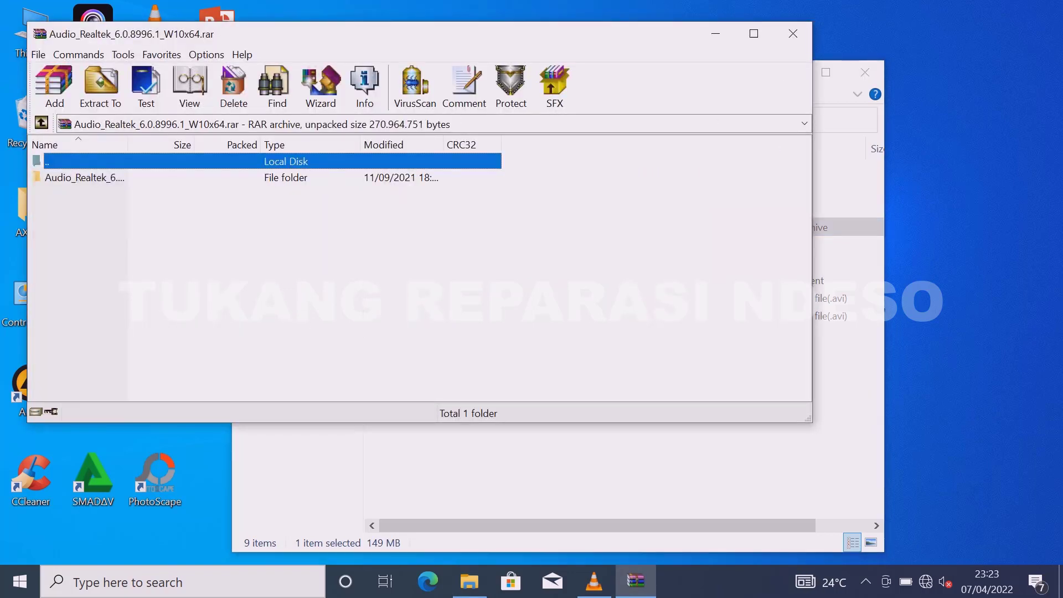
Launch the setup program from the archive's driver folder and install the Realtek Audio Driver
key("Down")
key("Return")
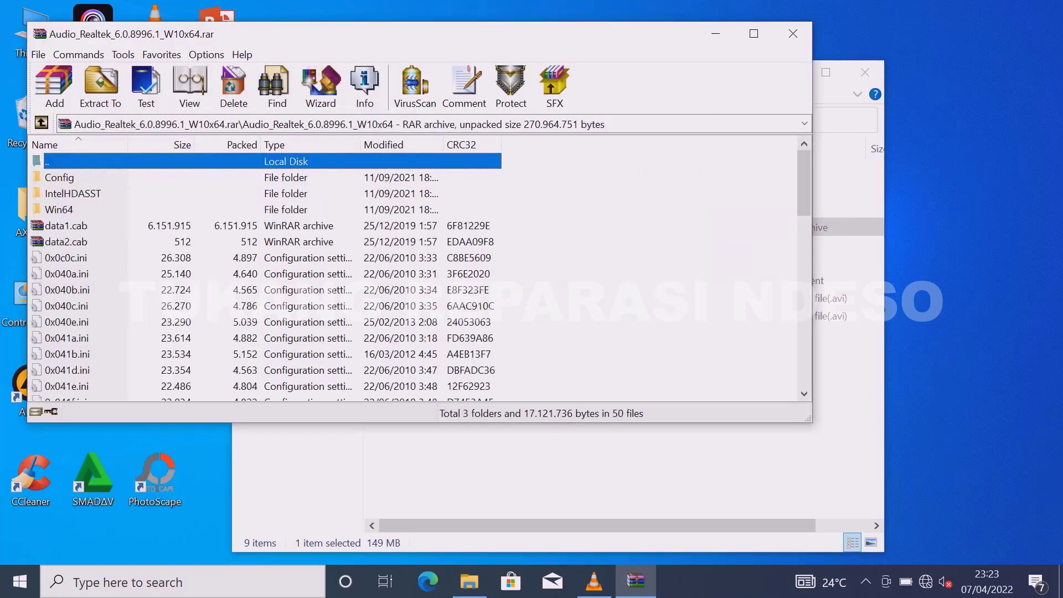
key("End")
key("s")
key("Return")
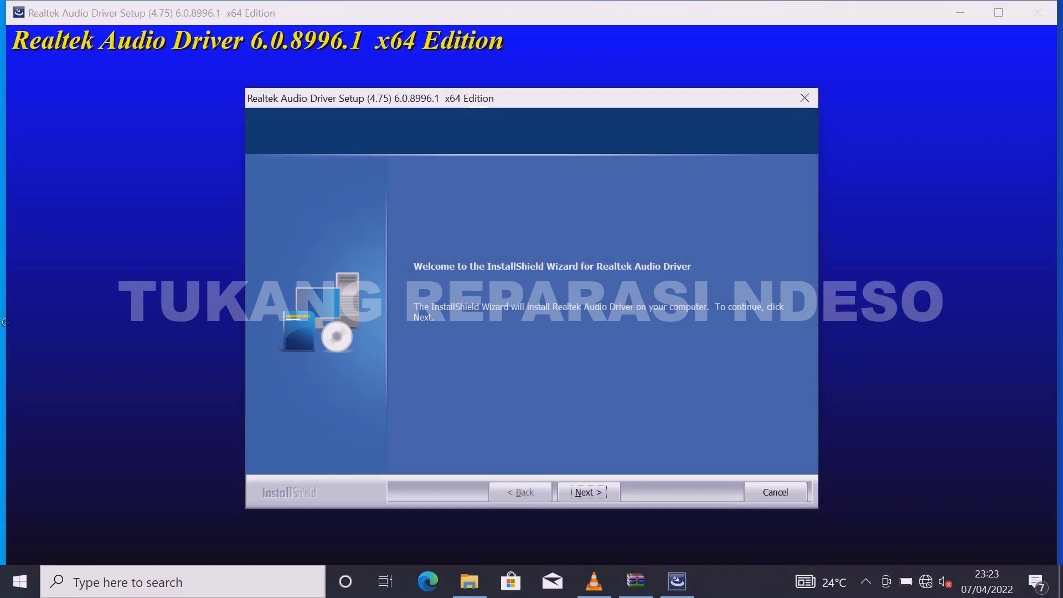
key("Return")
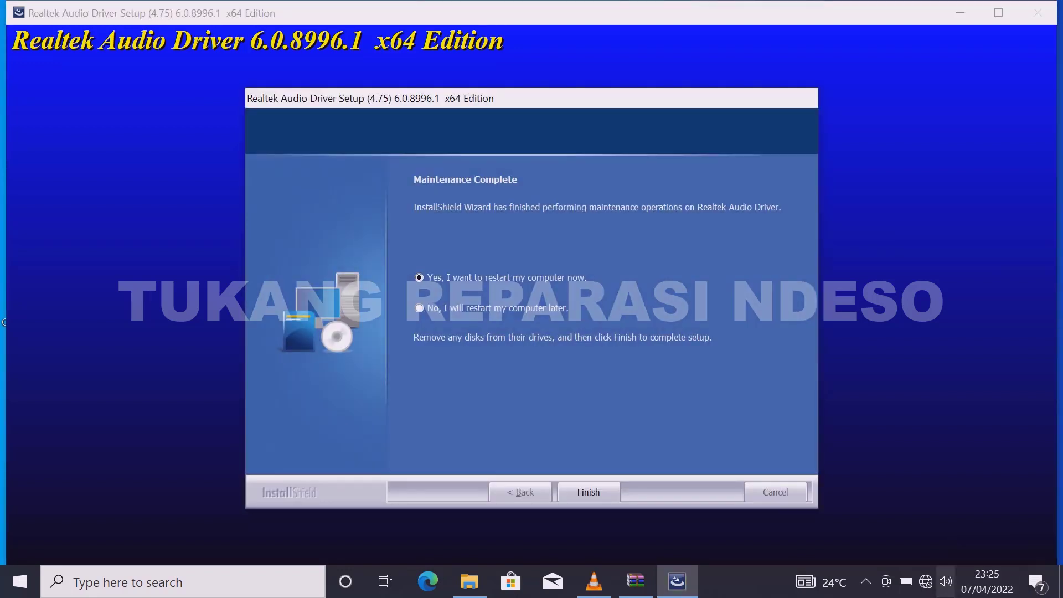
Check the speaker volume control, finish the driver setup with the option to restart the computer later, and close the USB drive window
left_click(945, 581)
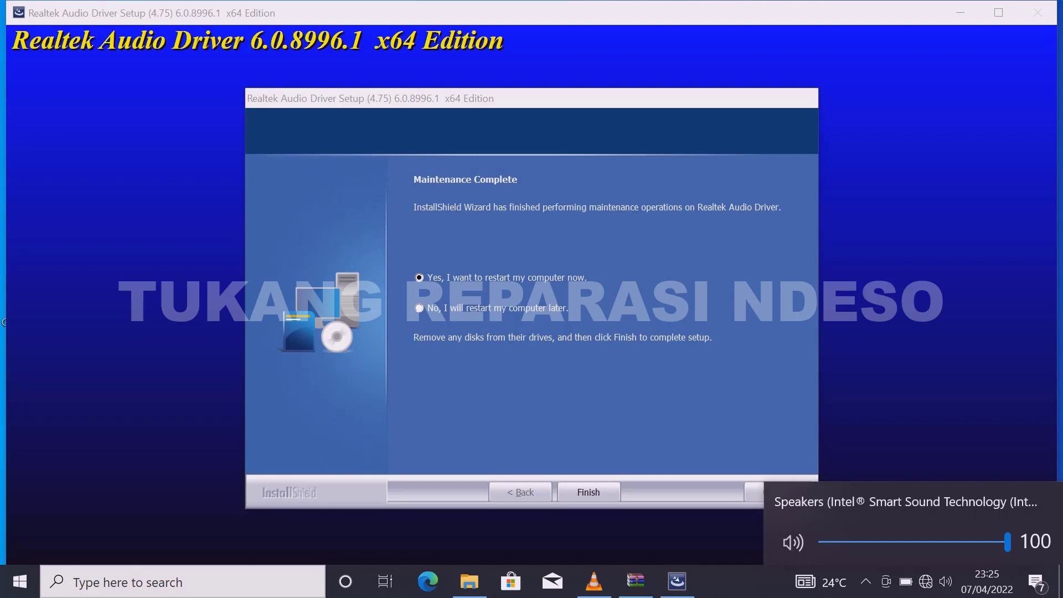
left_click(419, 307)
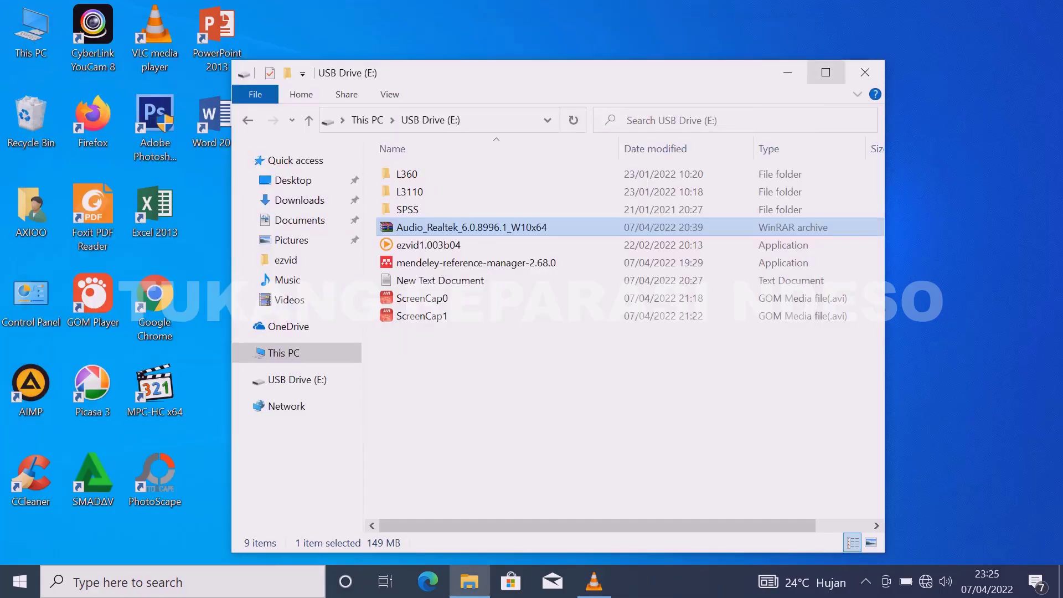
left_click(864, 72)
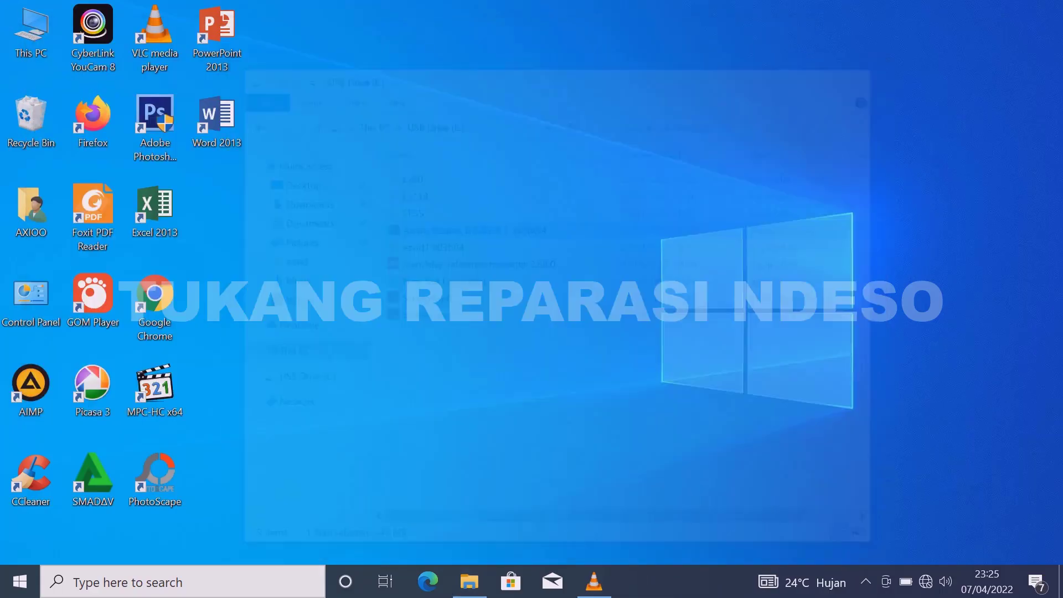
Reopen Device Manager through This PC's management tools and examine the sound, video and game controllers
right_click(21, 26)
left_click(66, 75)
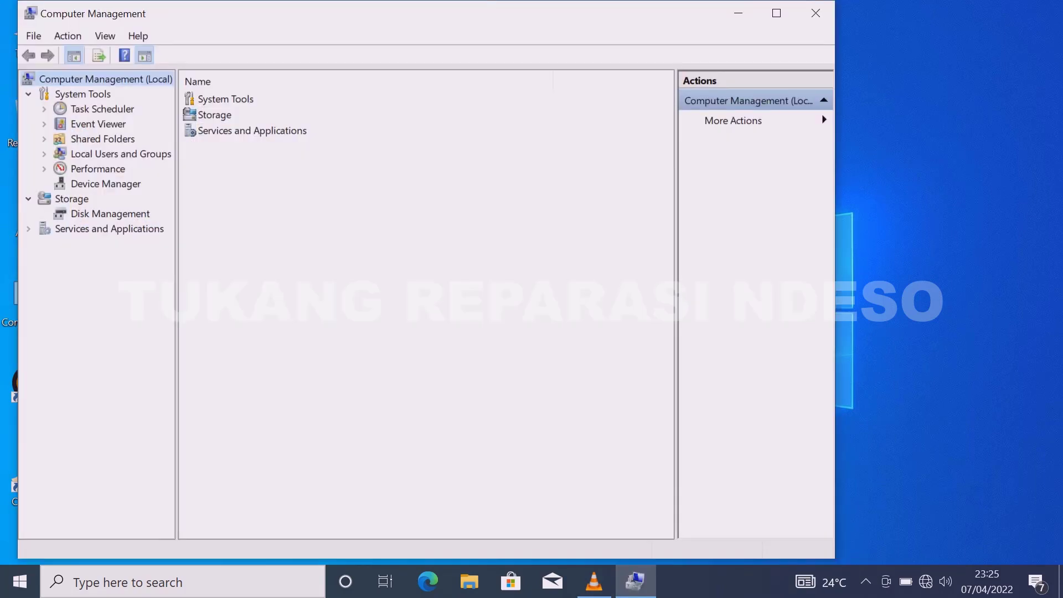
left_click(105, 183)
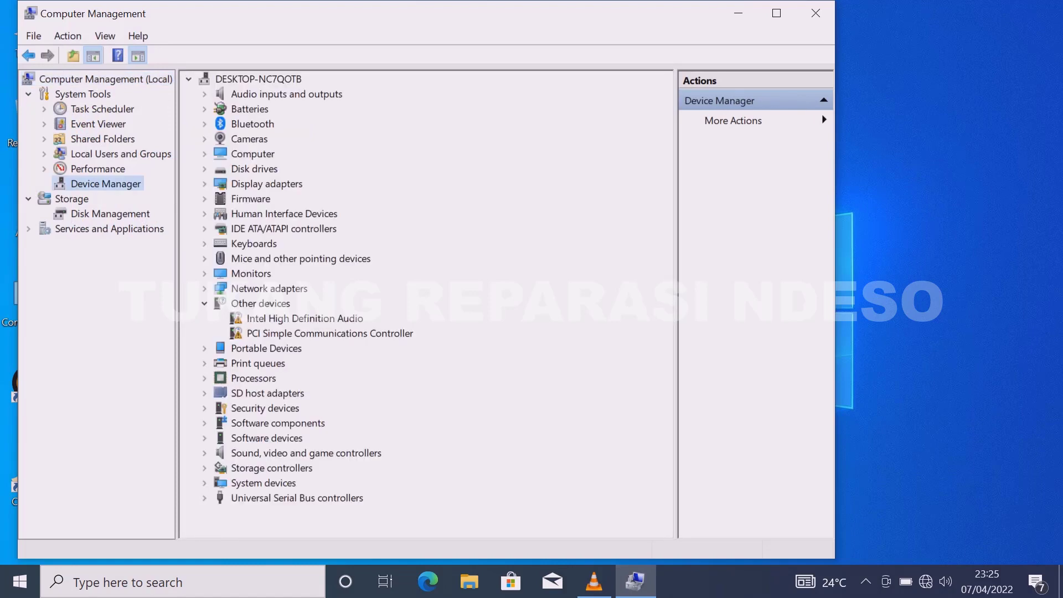
left_click(204, 453)
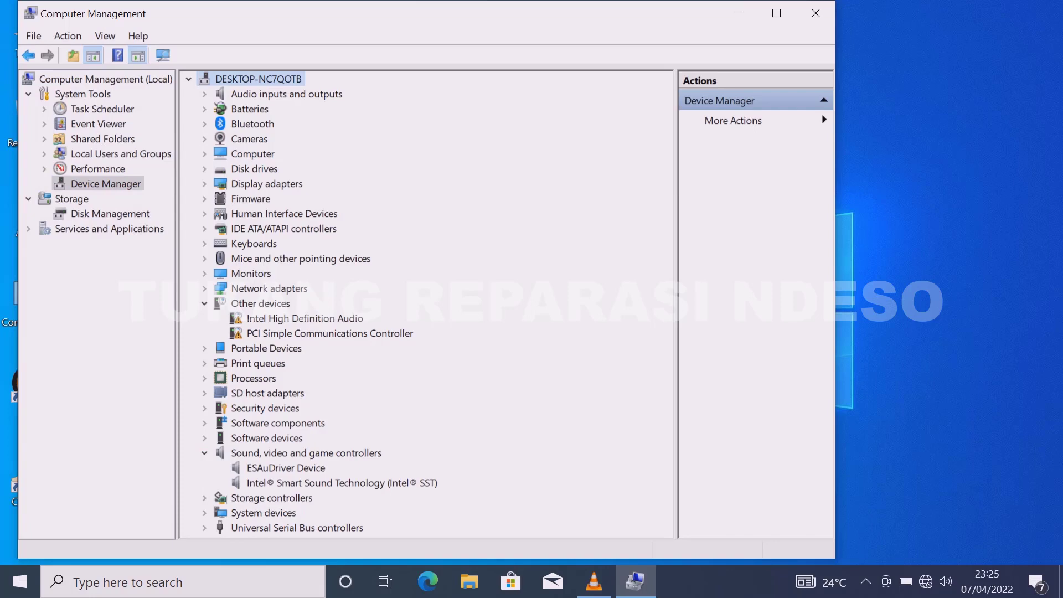
Start a manual driver update for Intel High Definition Audio, choosing from the drivers available on the computer
right_click(303, 319)
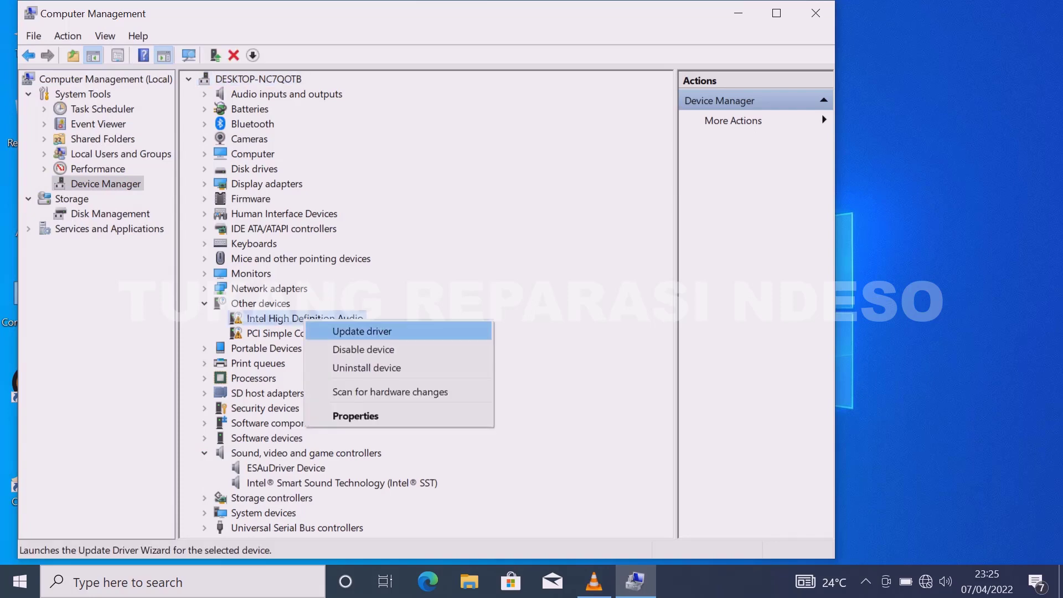
left_click(343, 330)
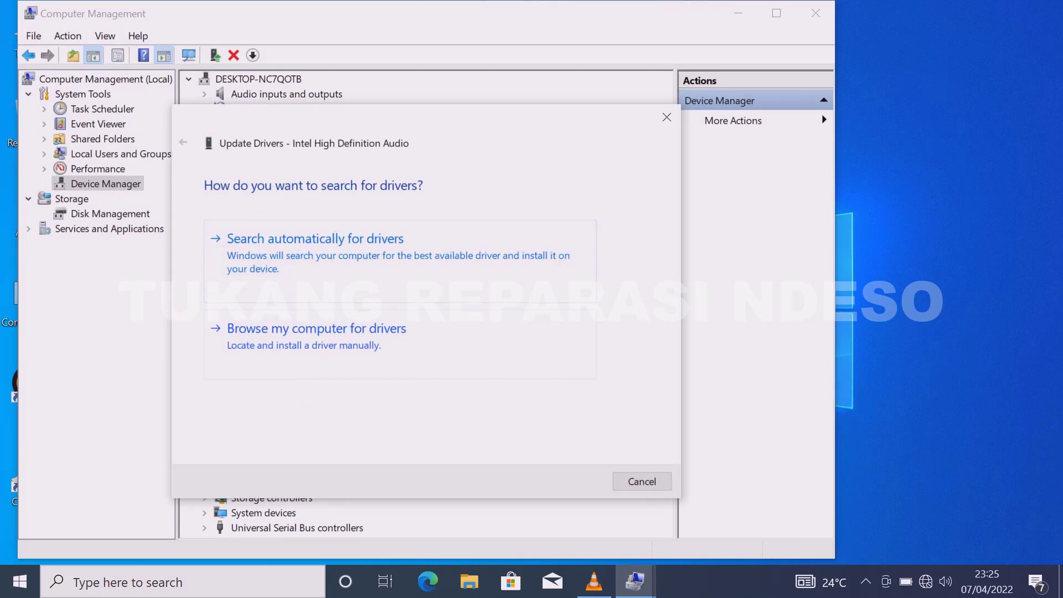
left_click(317, 328)
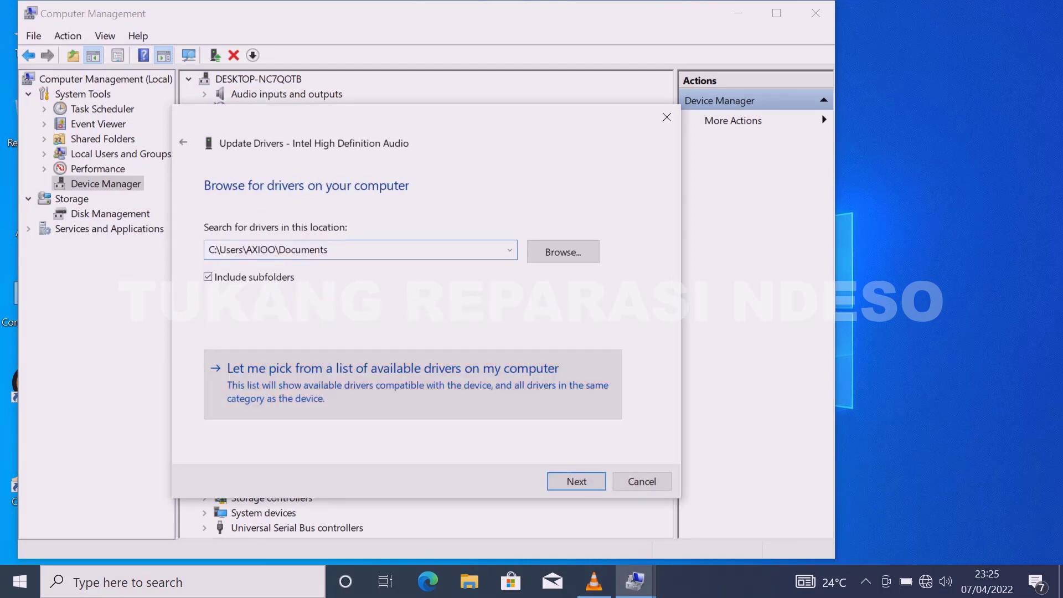
left_click(393, 368)
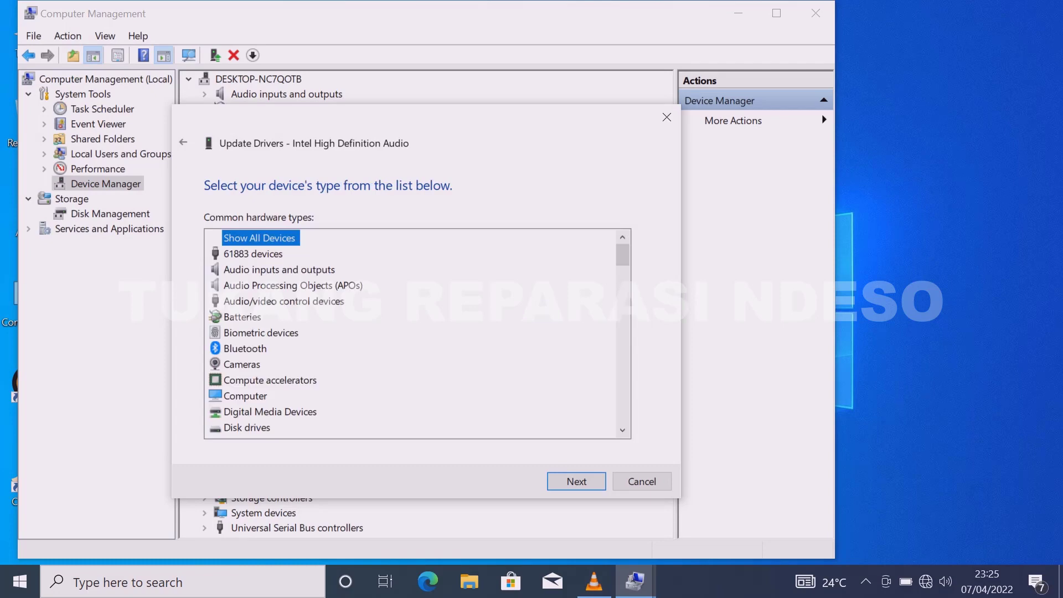
Select the Audio inputs and outputs hardware type and install the Audio Endpoint driver for the device
scroll(412, 332, "down", 20)
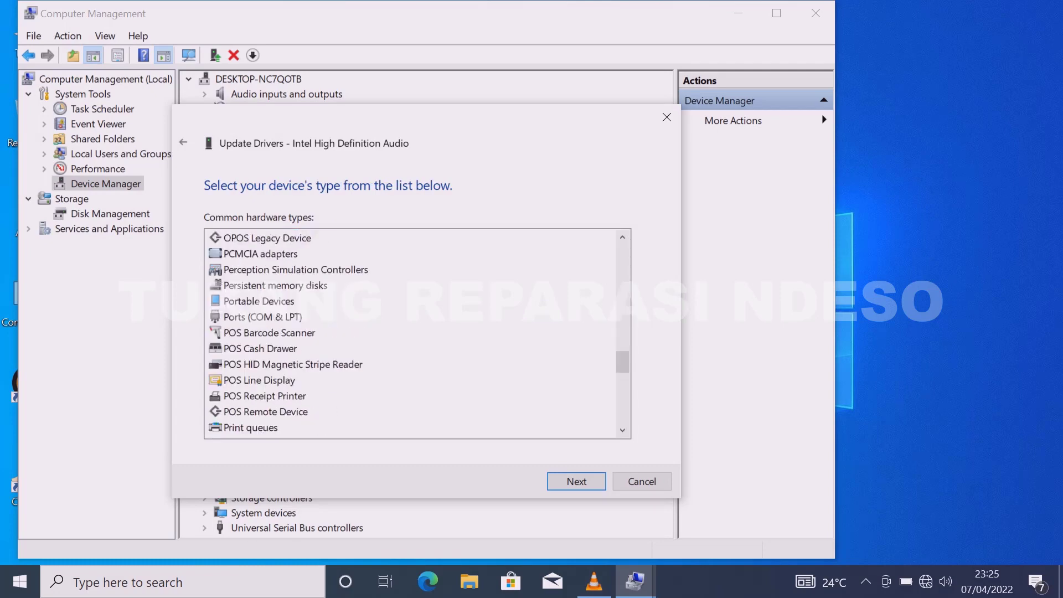
scroll(412, 332, "up", 20)
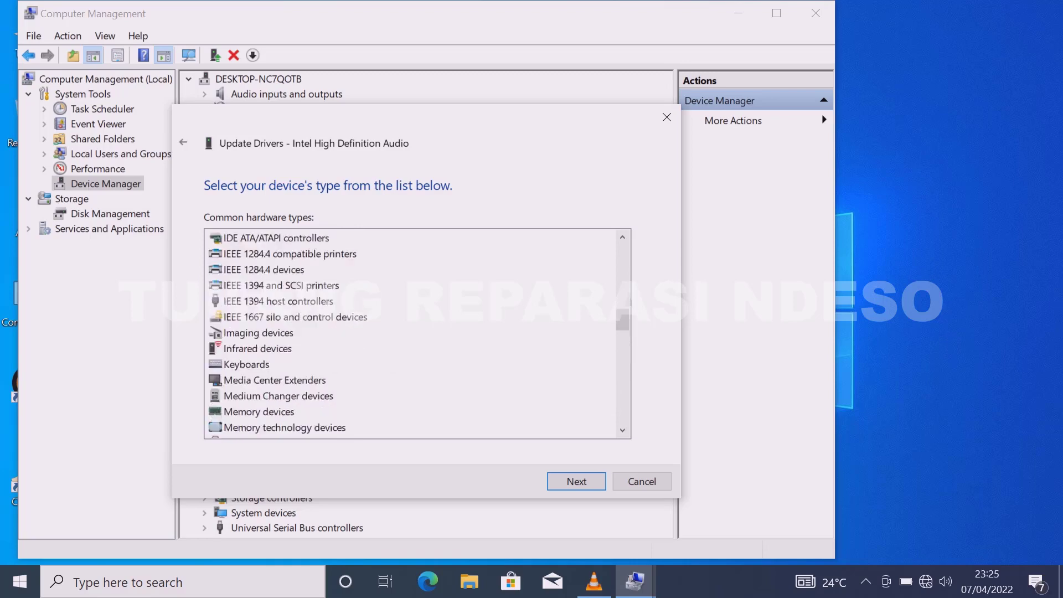
scroll(413, 332, "up", 5)
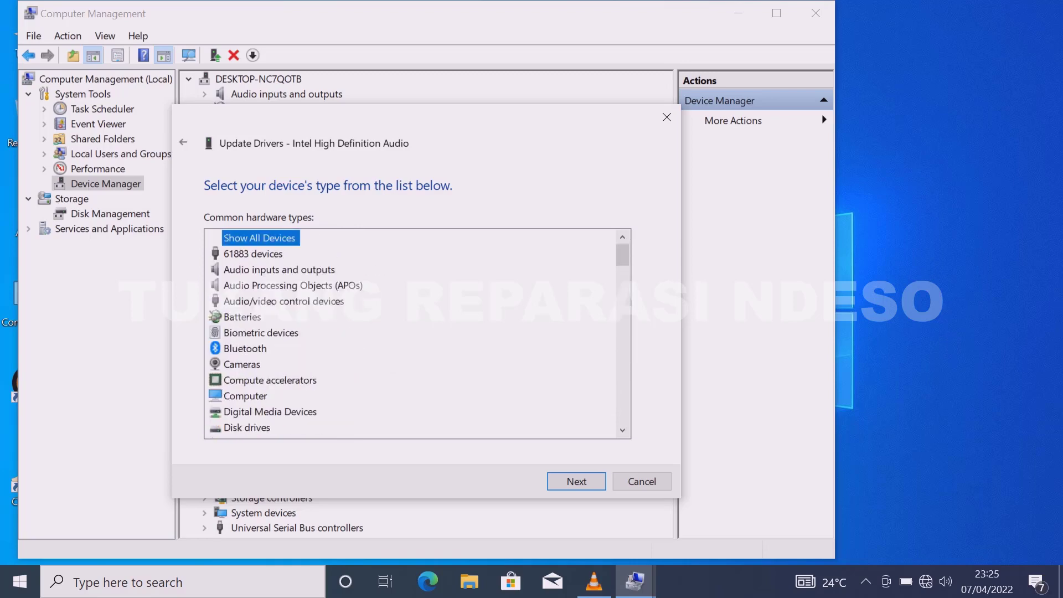
left_click(279, 269)
key("Return")
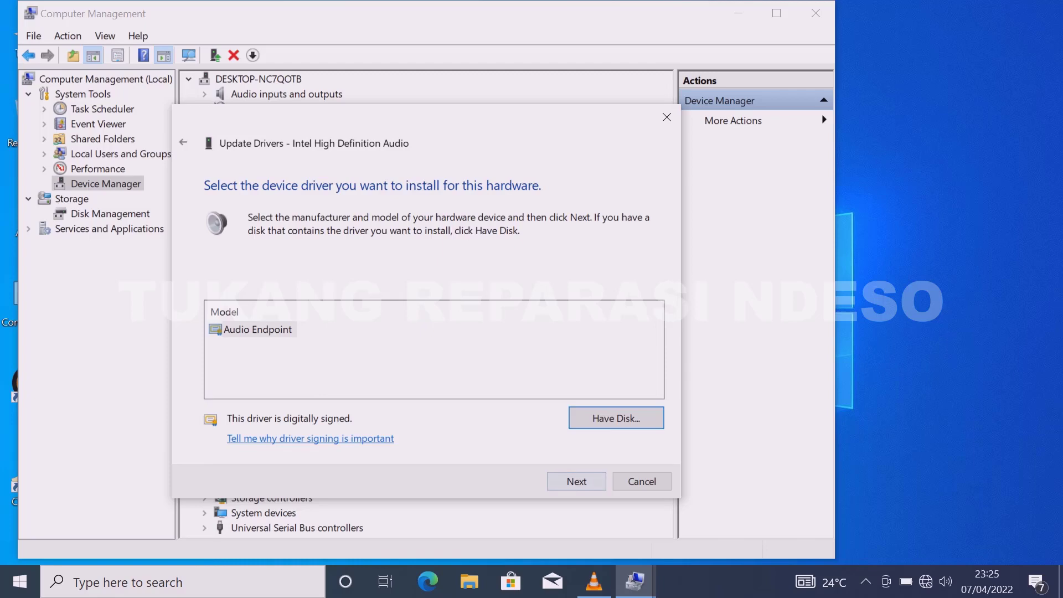
left_click(576, 481)
left_click(591, 421)
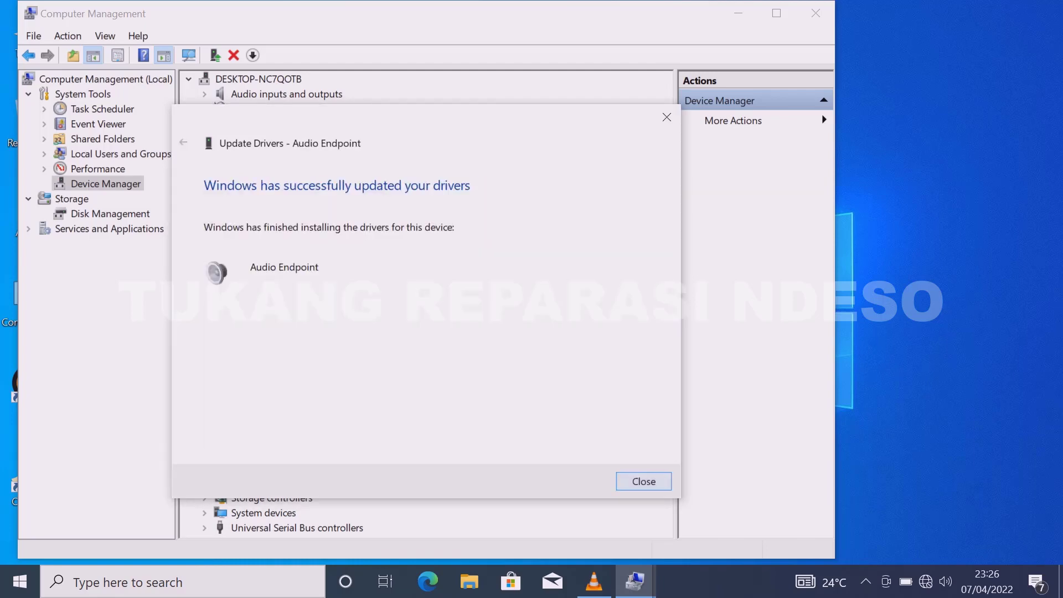
key("Return")
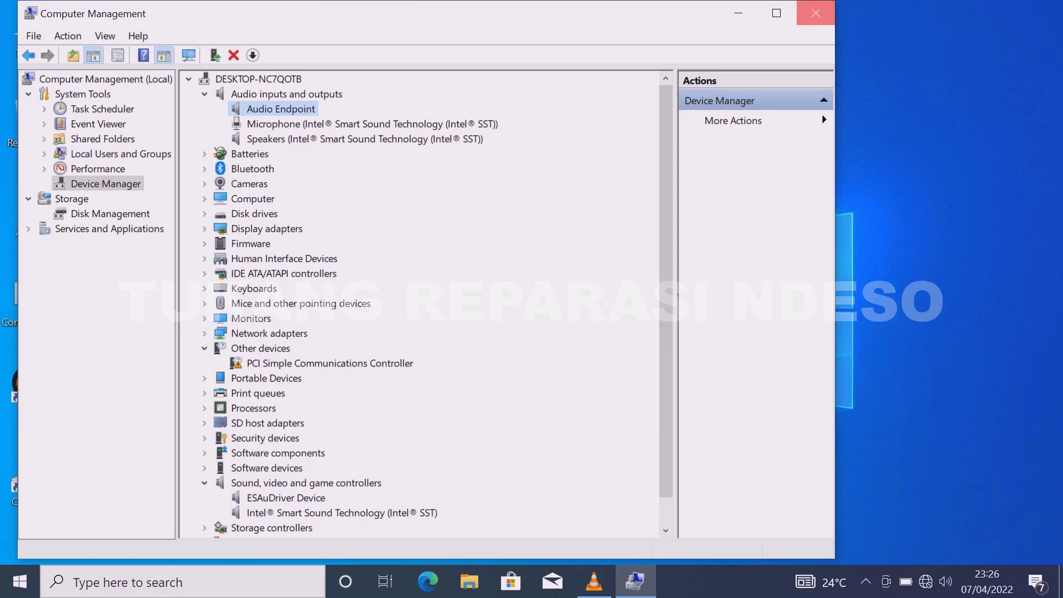
Close Computer Management and open the Sound settings from the Hardware and Sound section of Control Panel
left_click(815, 13)
right_click(838, 129)
left_click(866, 178)
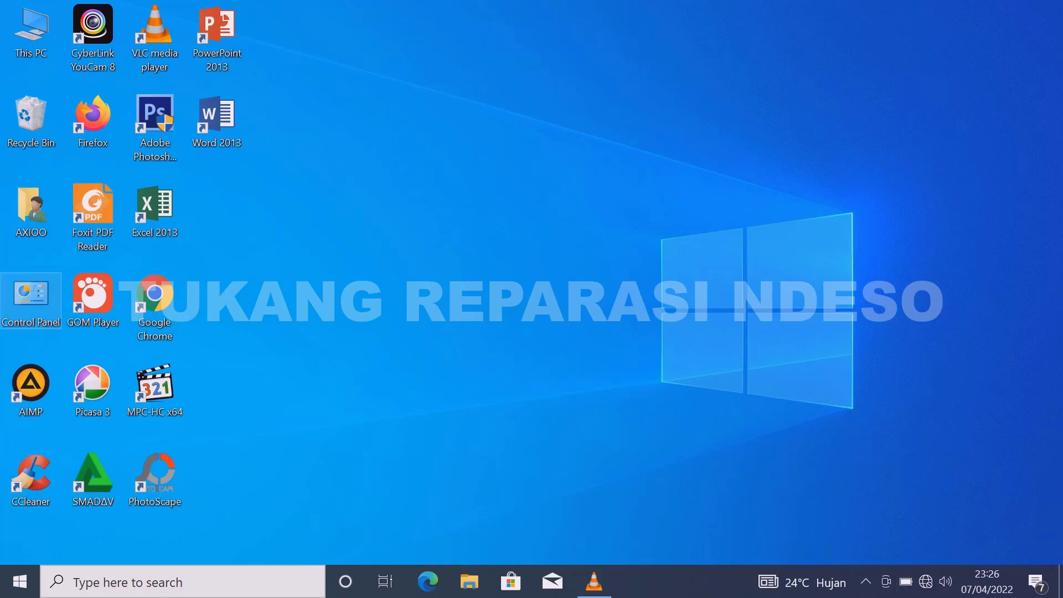
double_click(30, 299)
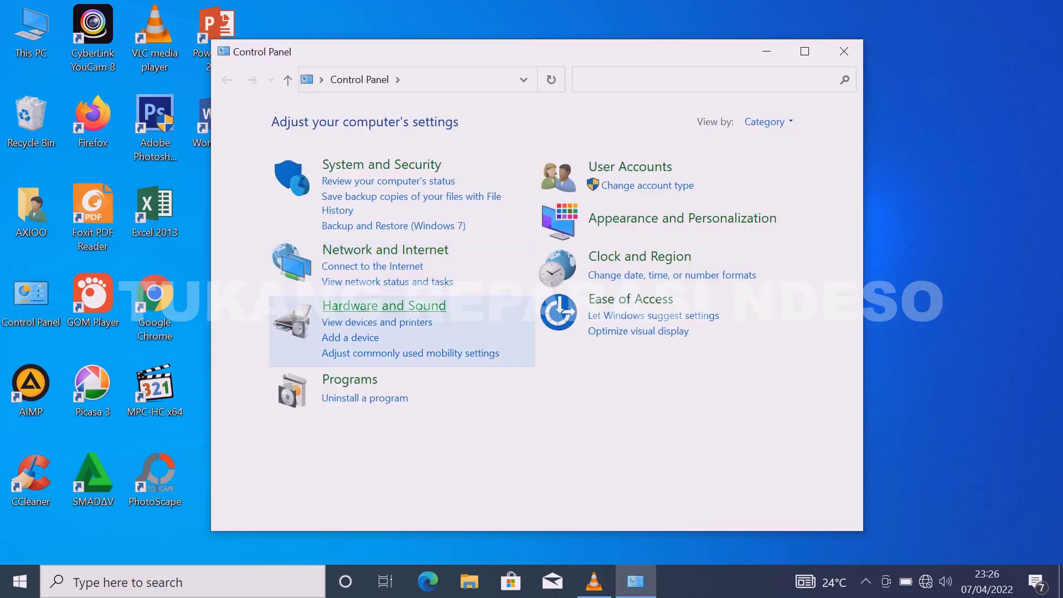
left_click(366, 304)
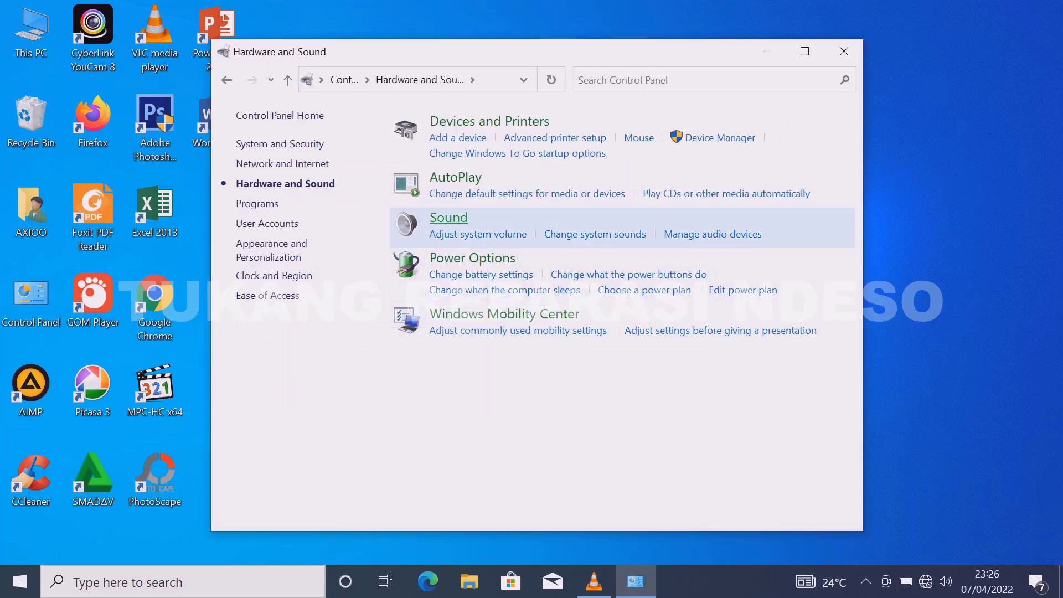
left_click(448, 218)
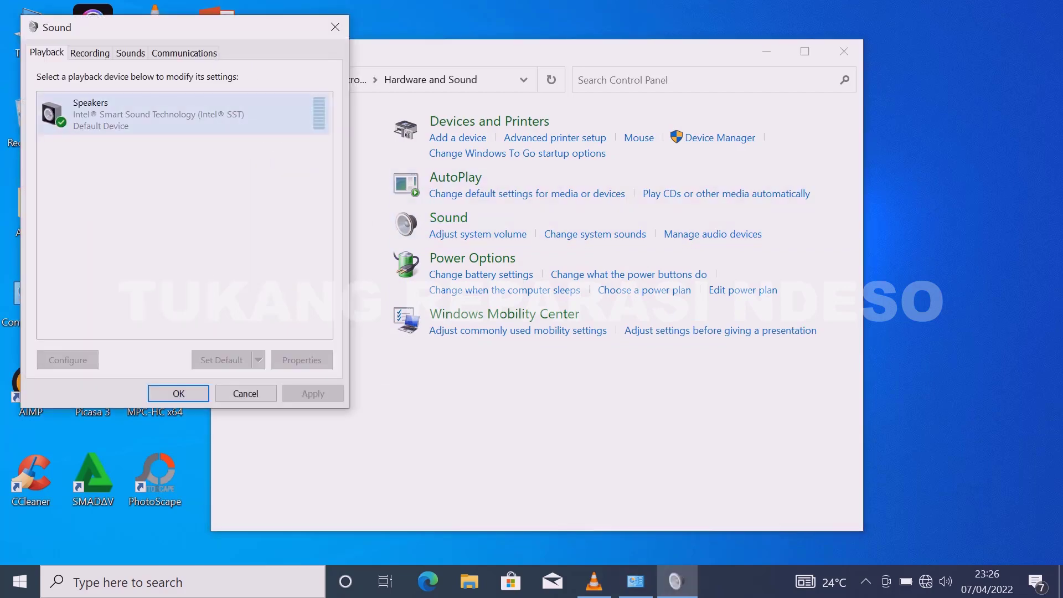
Check the Speakers playback device and view the available recording devices
right_click(156, 119)
left_click(188, 146)
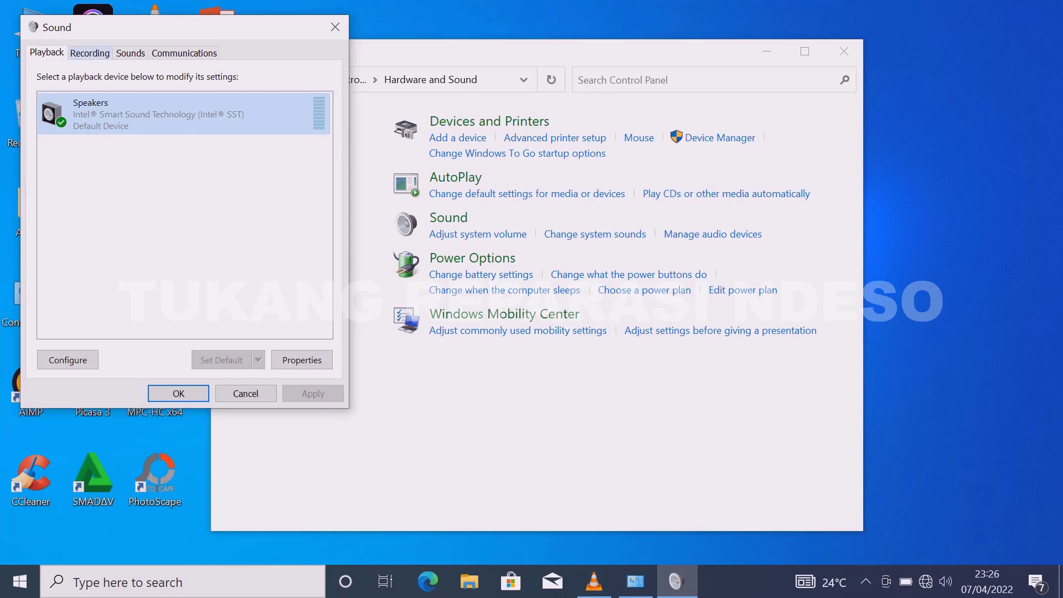
left_click(90, 52)
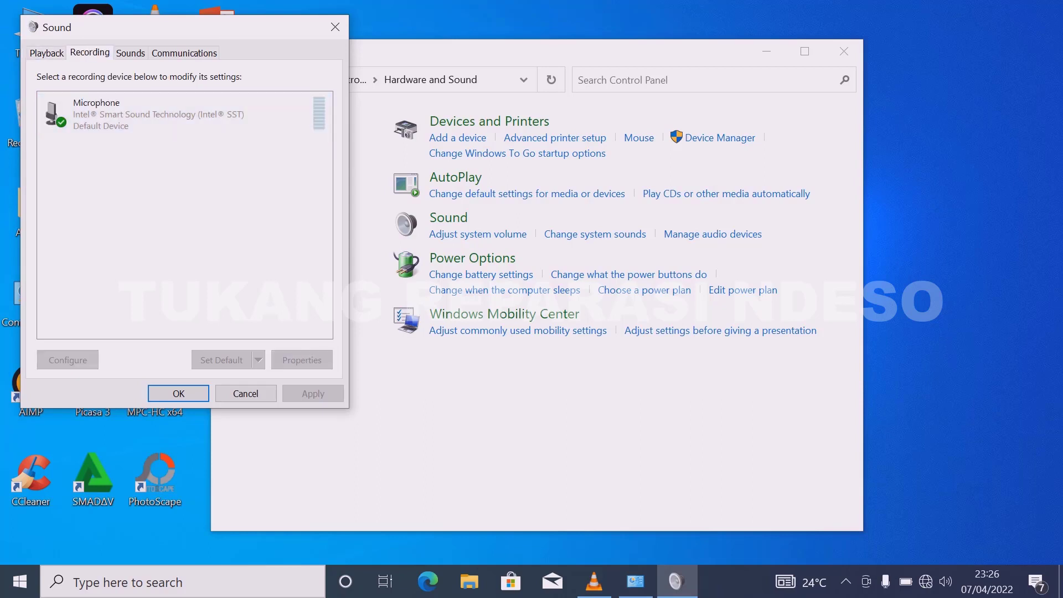